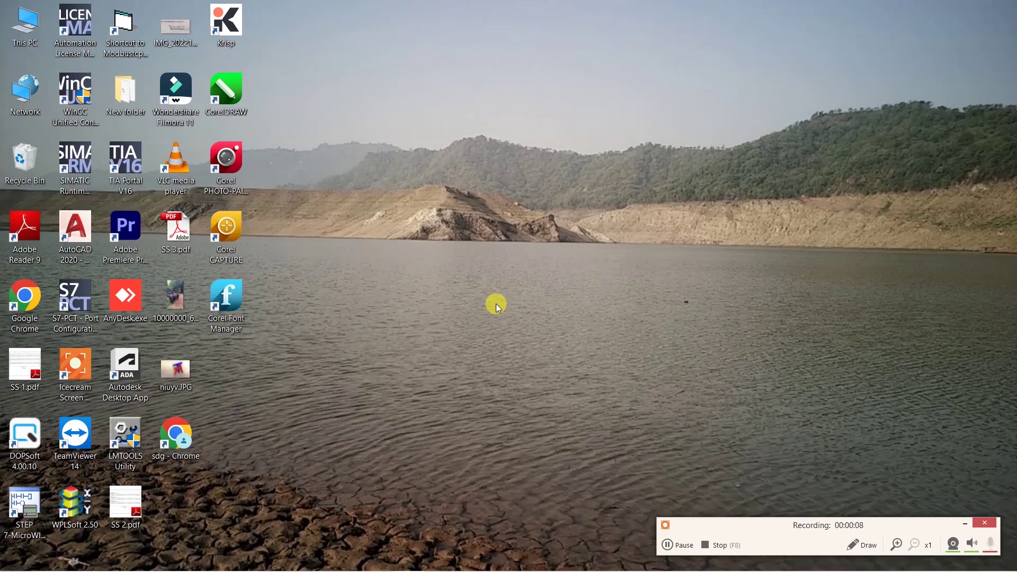
- Launch TIA Portal V16 by searching 'TIA' from the Windows taskbar
mouse_move(119, 562)
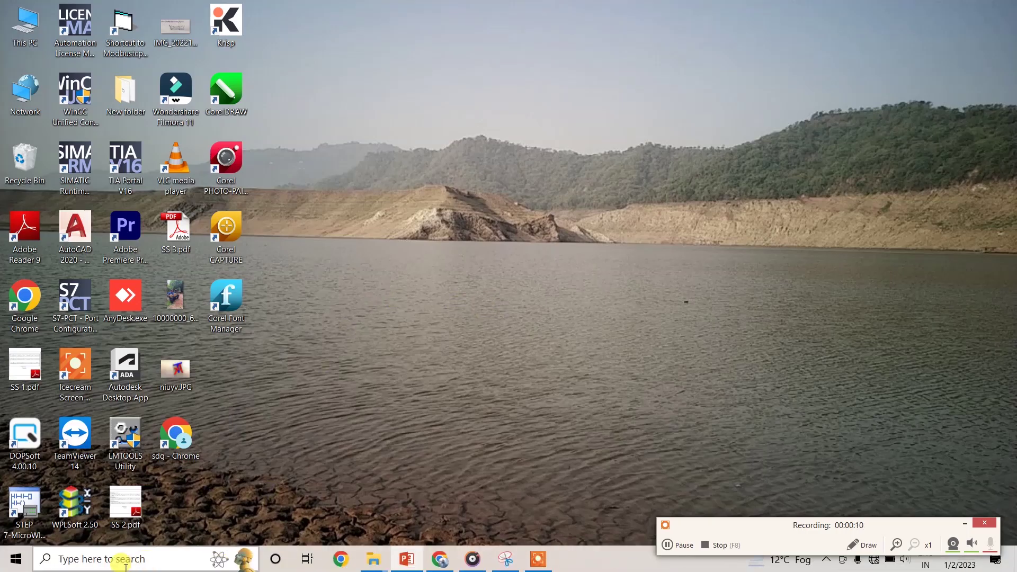
click(65, 563)
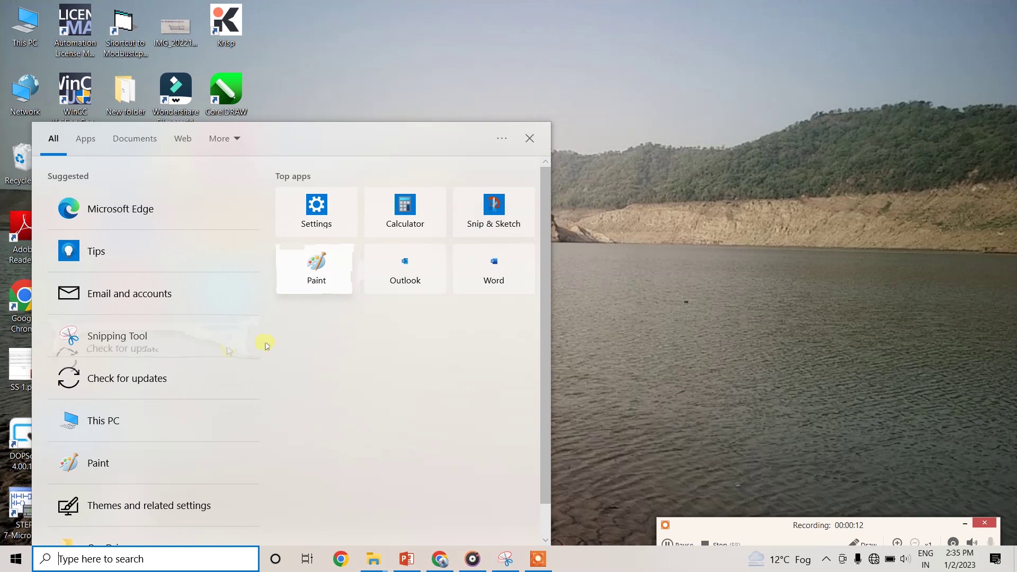
text(TIA)
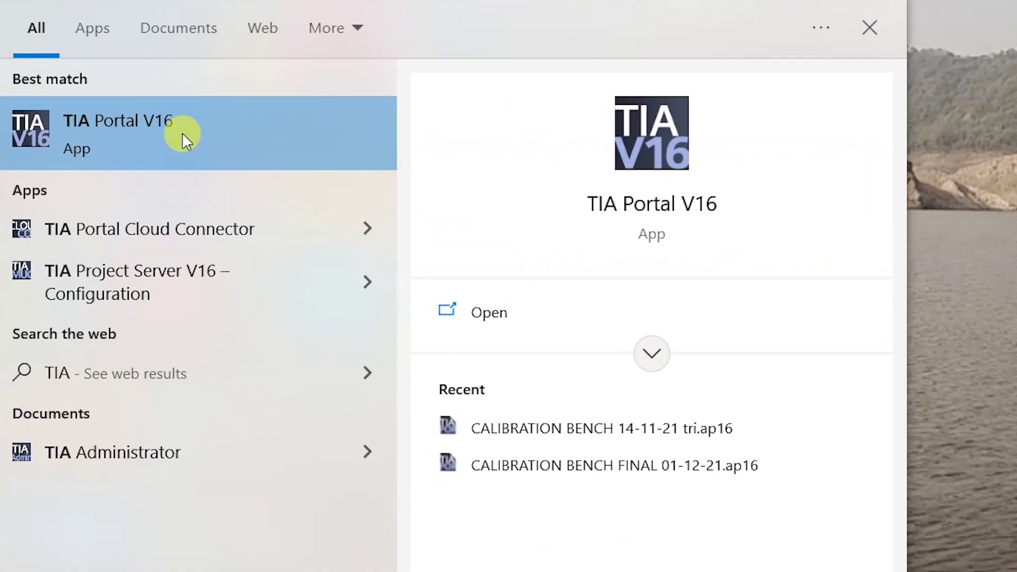
click(183, 132)
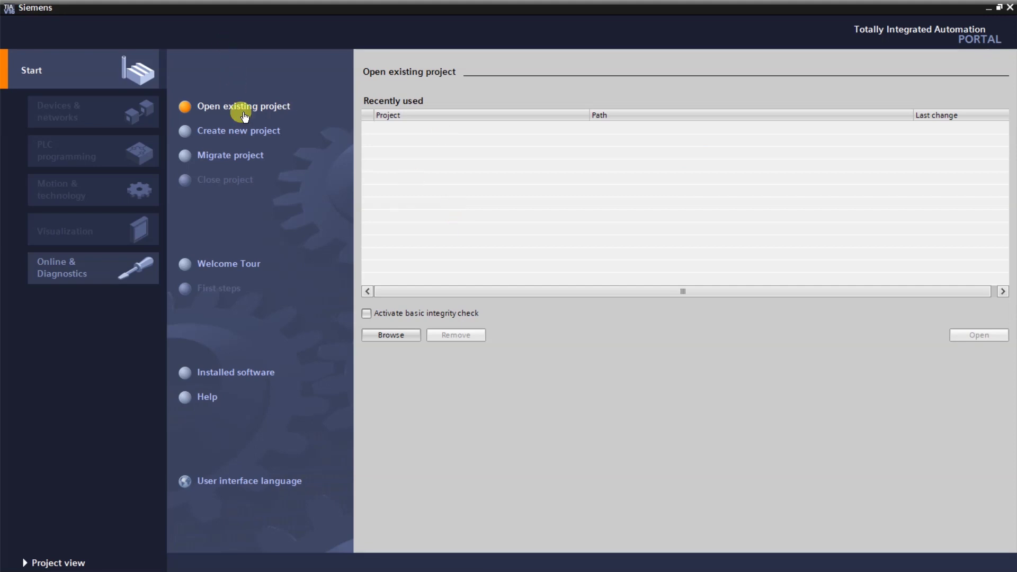
- Create a new project, replacing Project1 with the name 's7-1200 DOWNLOAD_UPLOAD'
click(236, 135)
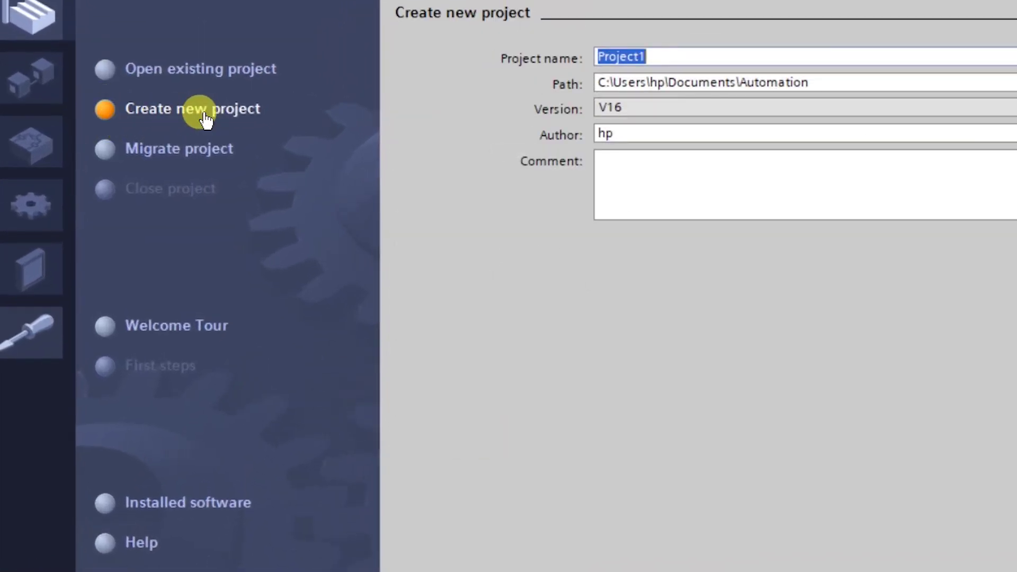
click(656, 56)
double_click(656, 56)
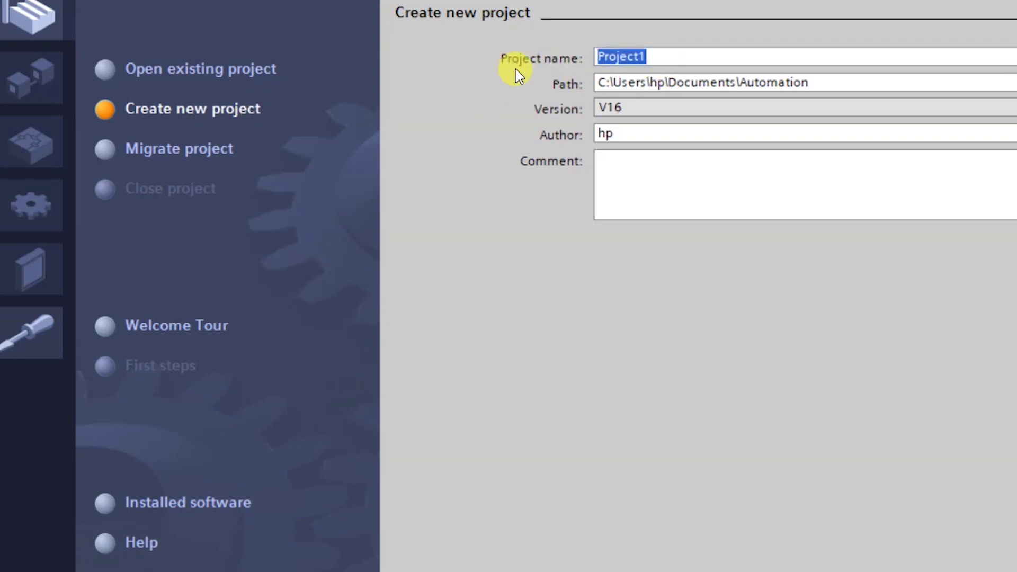
text(s&-1200)
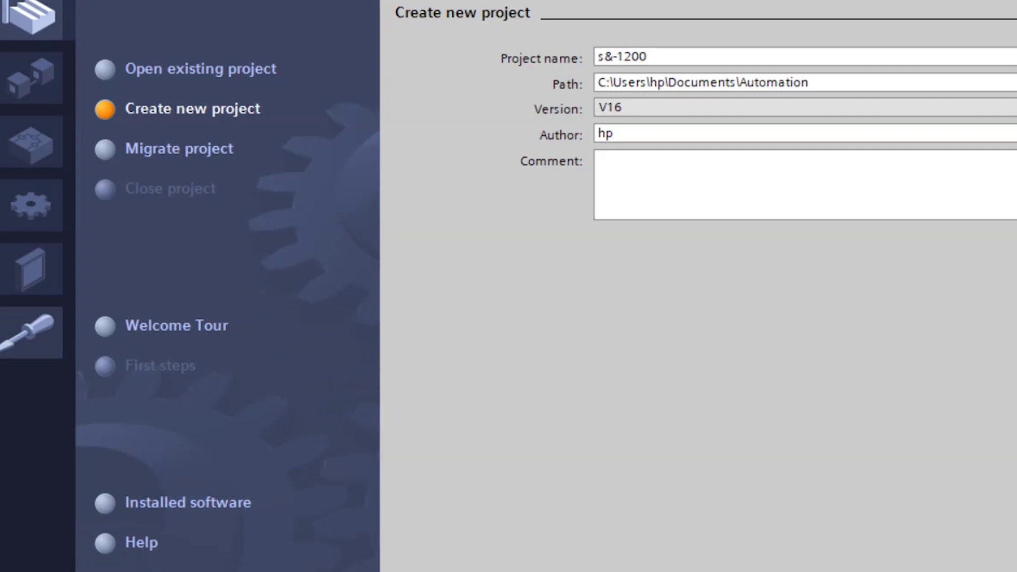
text(8)
key(BackSpace)
text(7-1200)
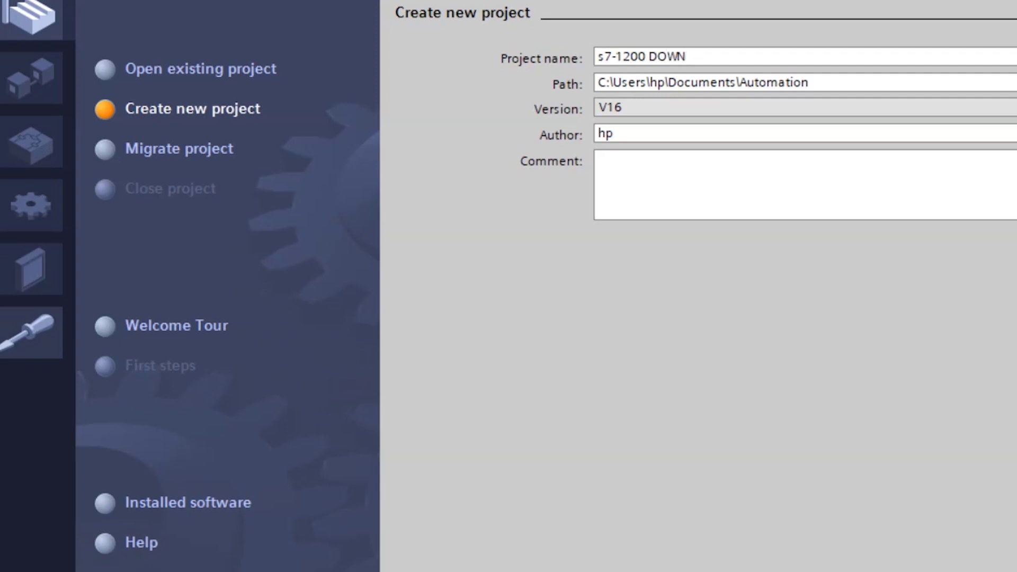
text( DOWNLOAD_ULOA)
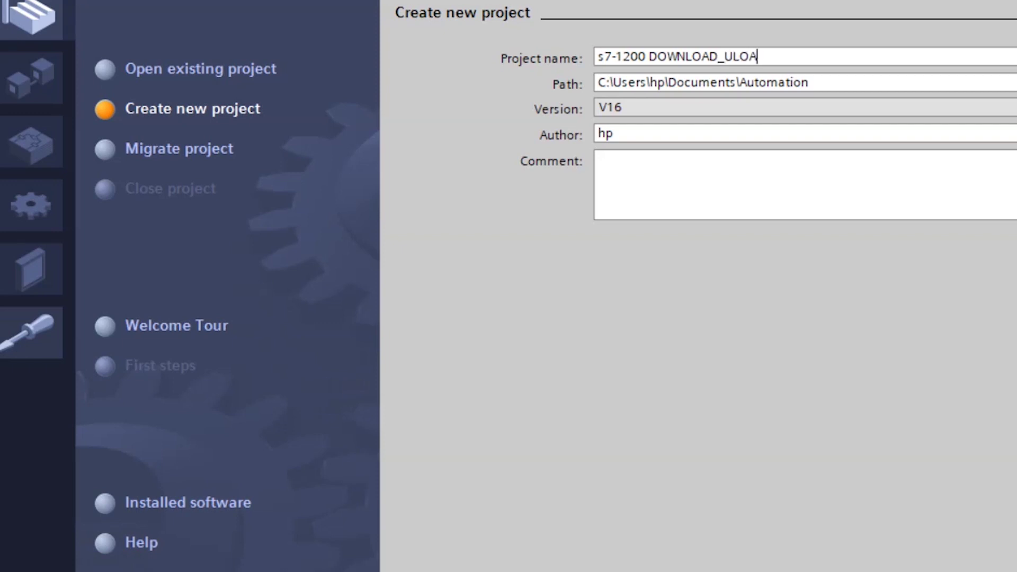
text(P)
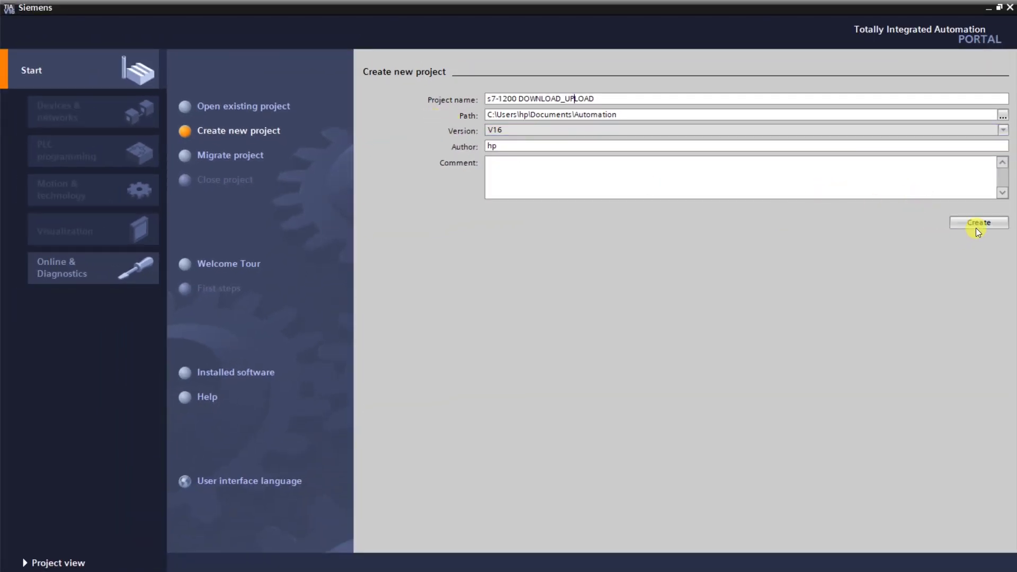
click(978, 221)
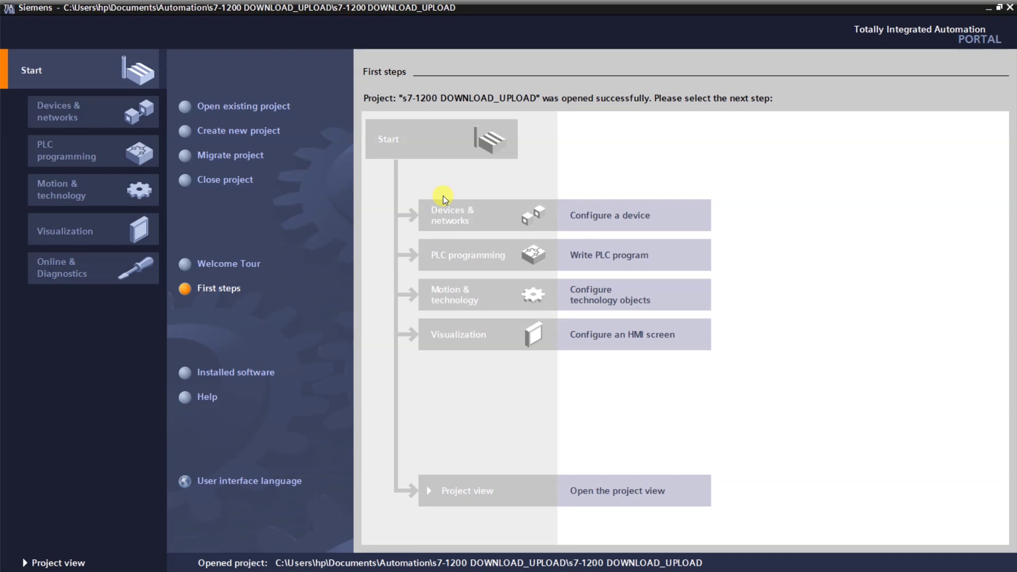
- From First steps, choose Configure a device and then Add new device
click(630, 224)
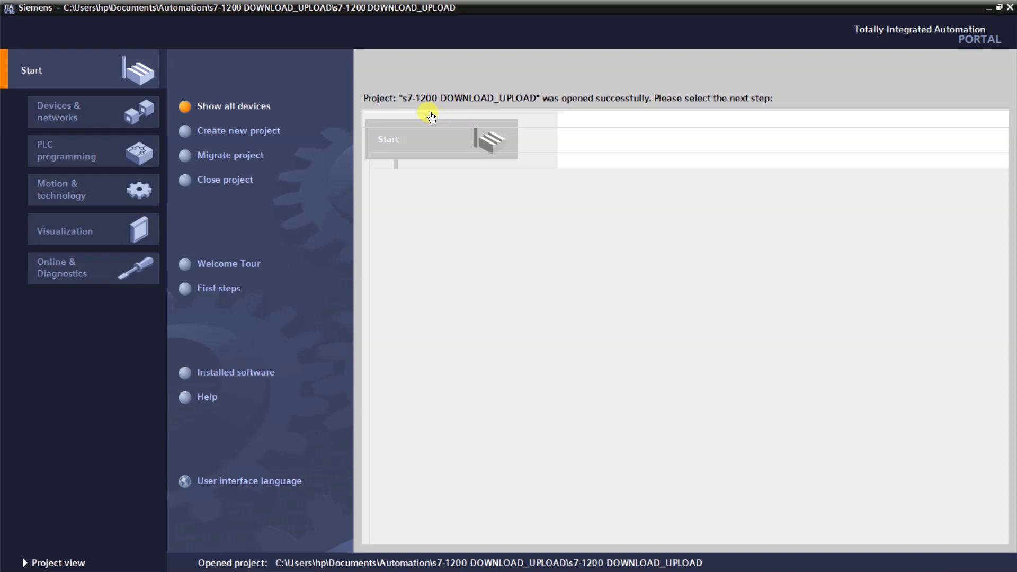
click(214, 133)
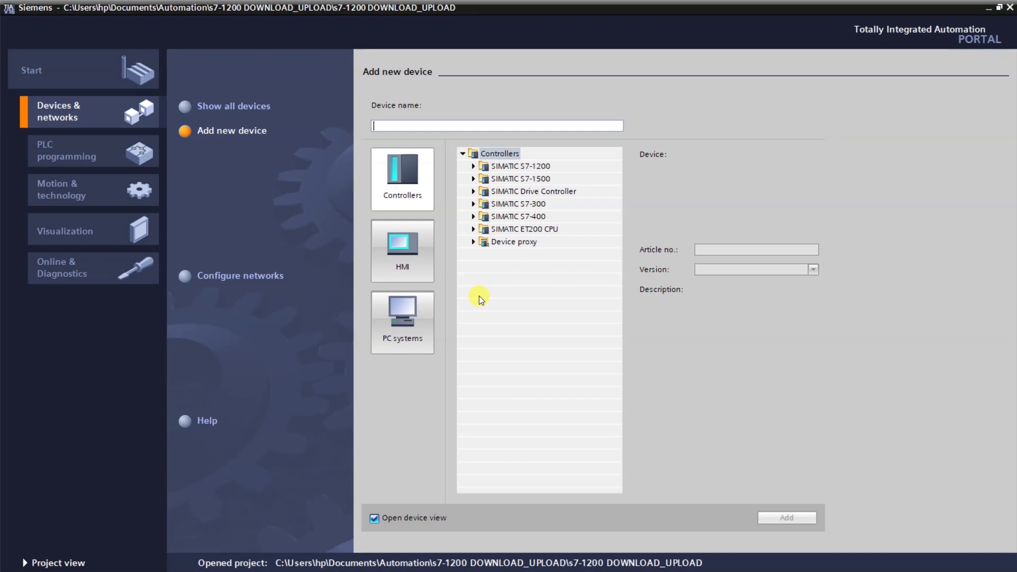
- Under SIMATIC S7-1200, select CPU 1214C DC/DC/DC, article 6ES7 214-1AG40-0XB0, firmware V4.4
click(522, 167)
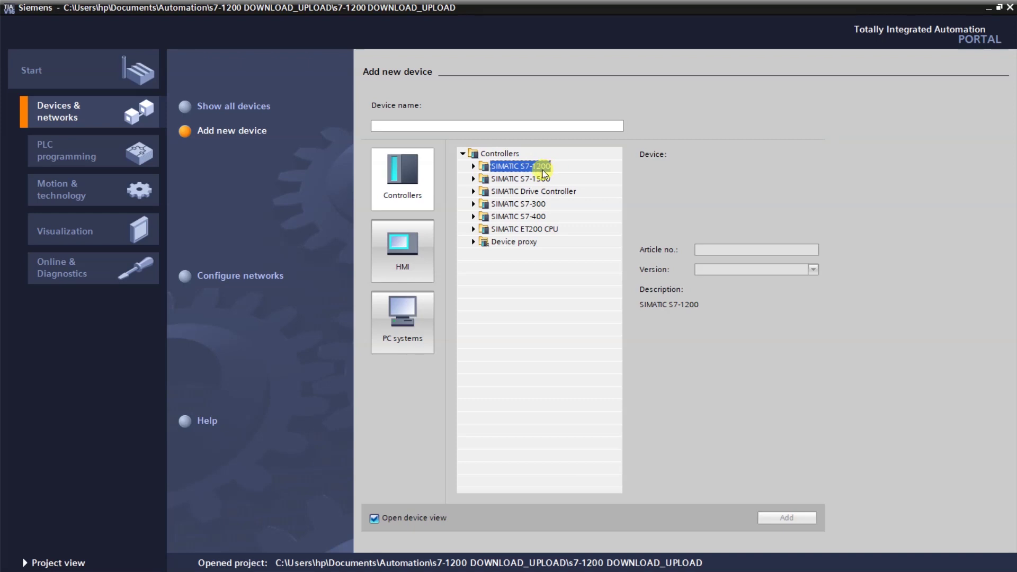
click(473, 167)
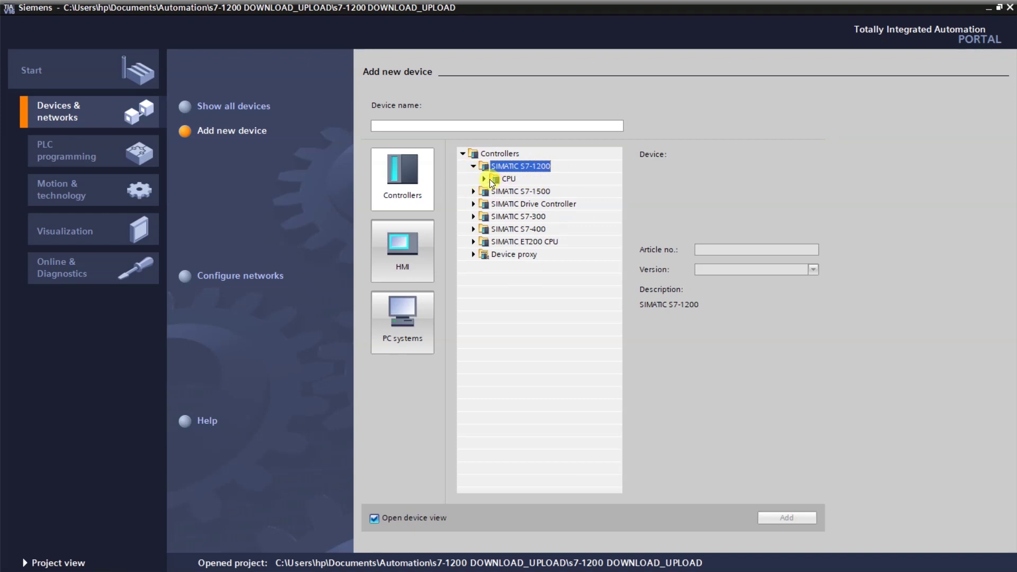
click(485, 179)
mouse_move(613, 224)
mouse_down()
mouse_move(614, 261)
mouse_move(609, 221)
mouse_up()
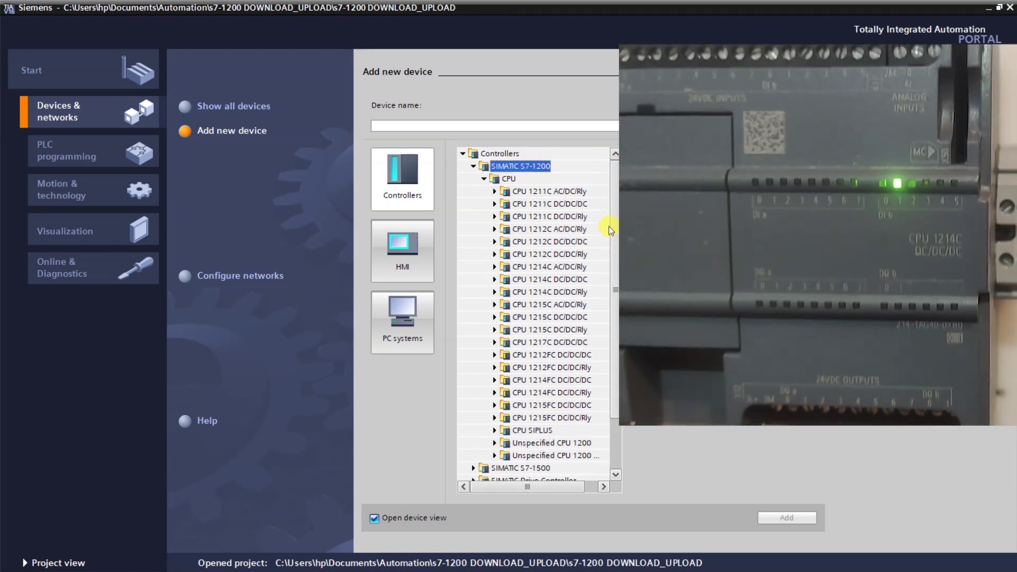
click(530, 281)
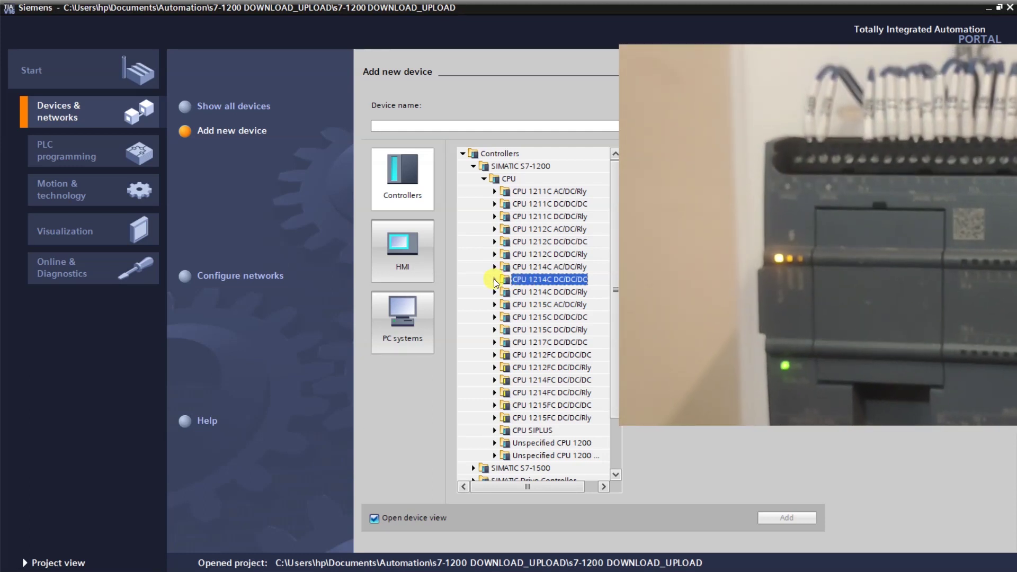
click(494, 278)
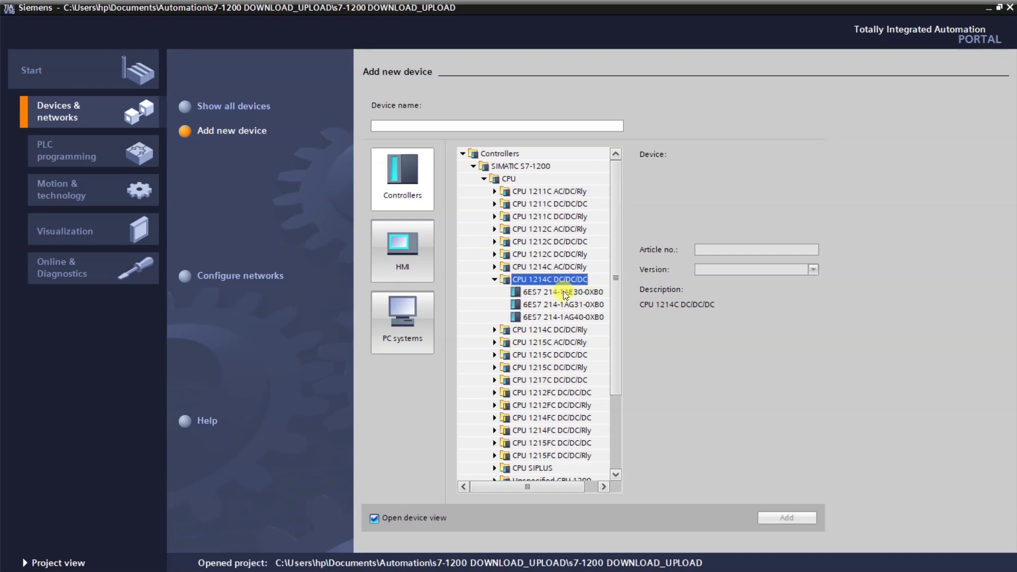
click(580, 292)
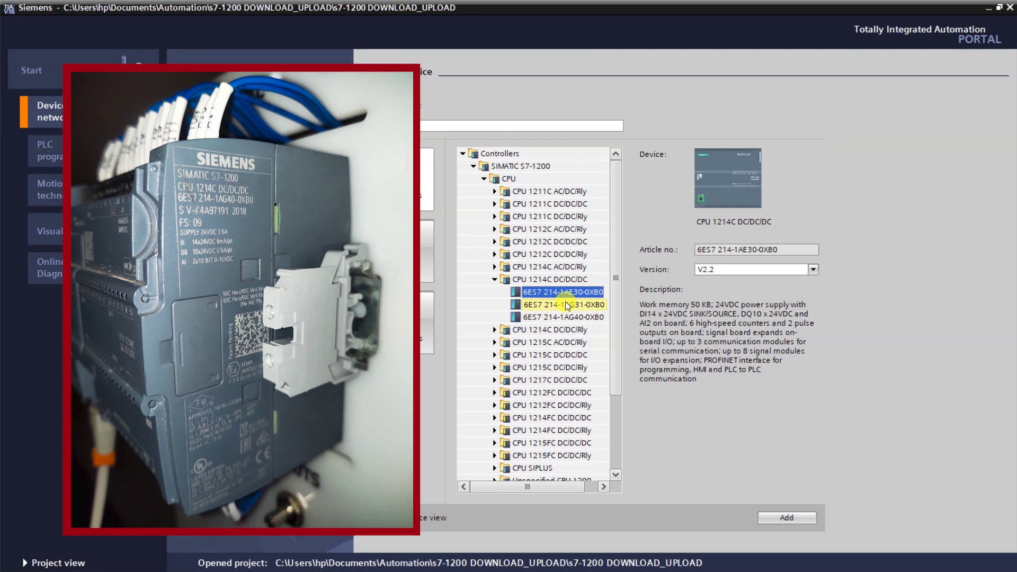
click(589, 317)
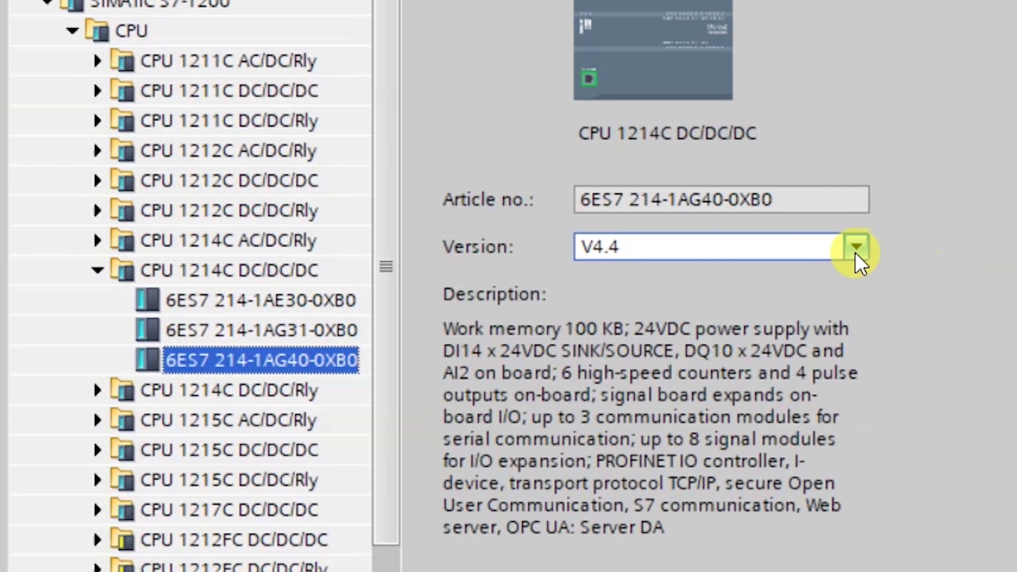
click(813, 269)
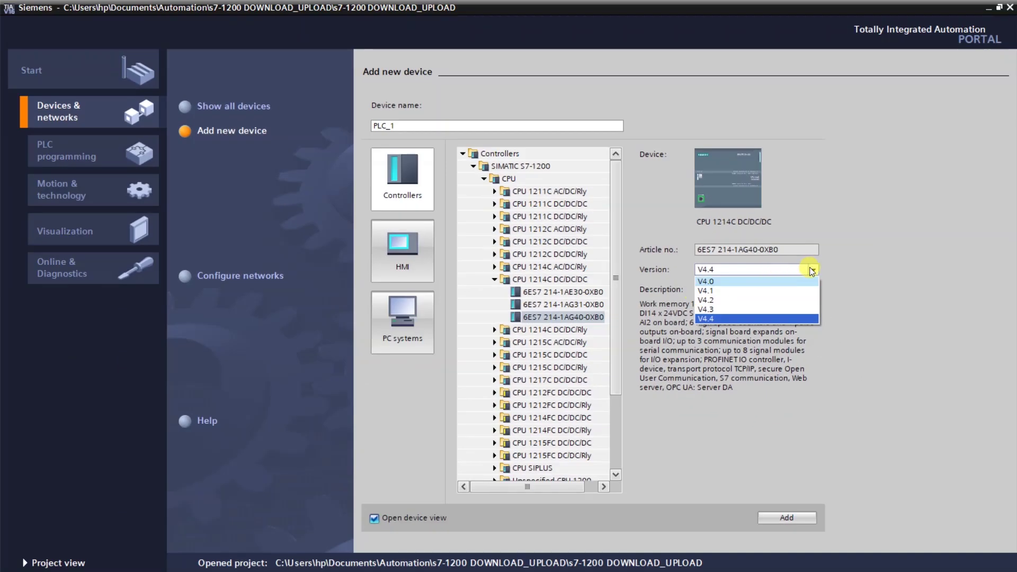
click(857, 249)
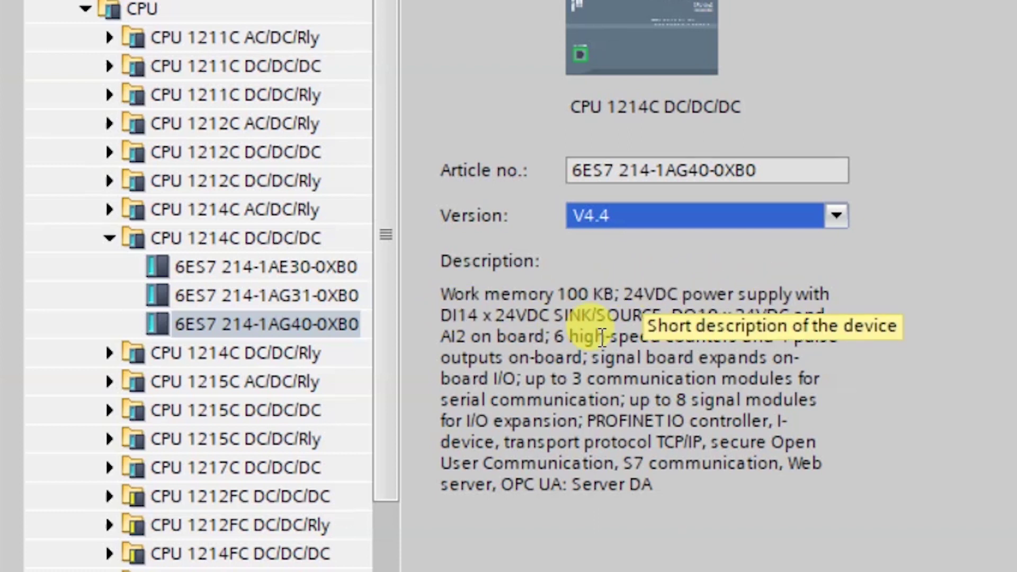
drag(442, 315, 479, 317)
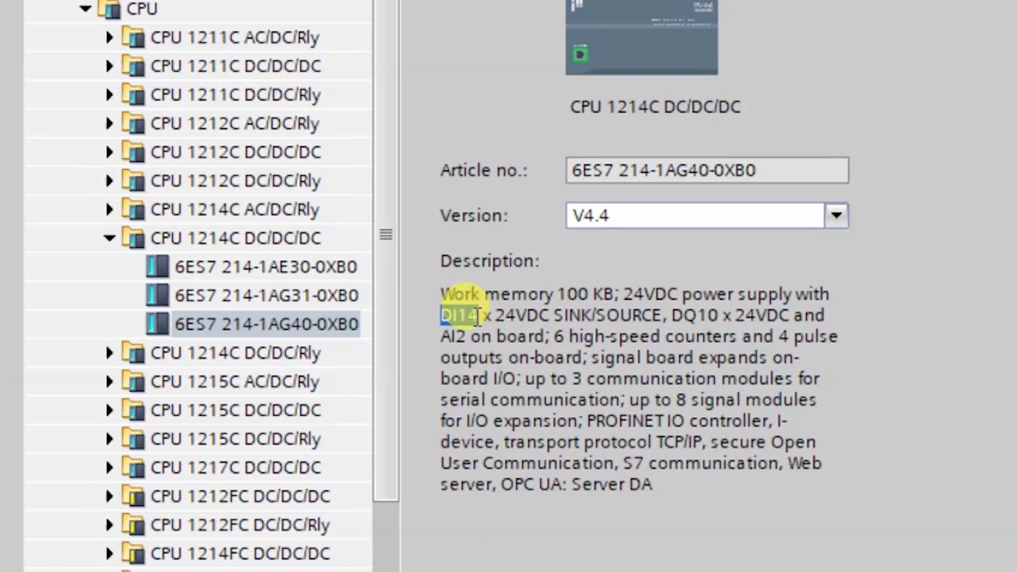
drag(672, 315, 713, 321)
click(798, 339)
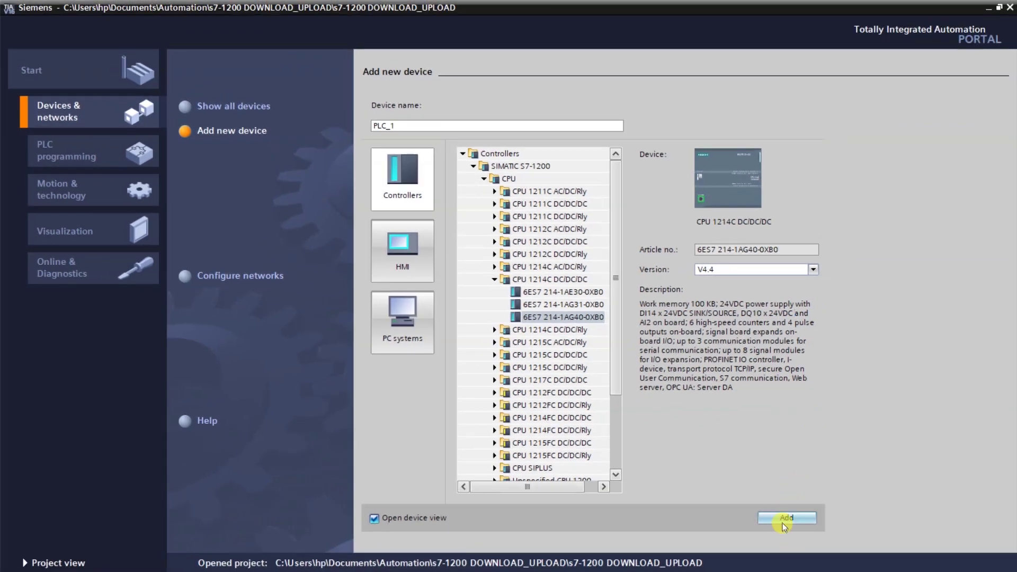
- Add the CPU as PLC_1, then switch to Portal view and back to Project view
click(787, 518)
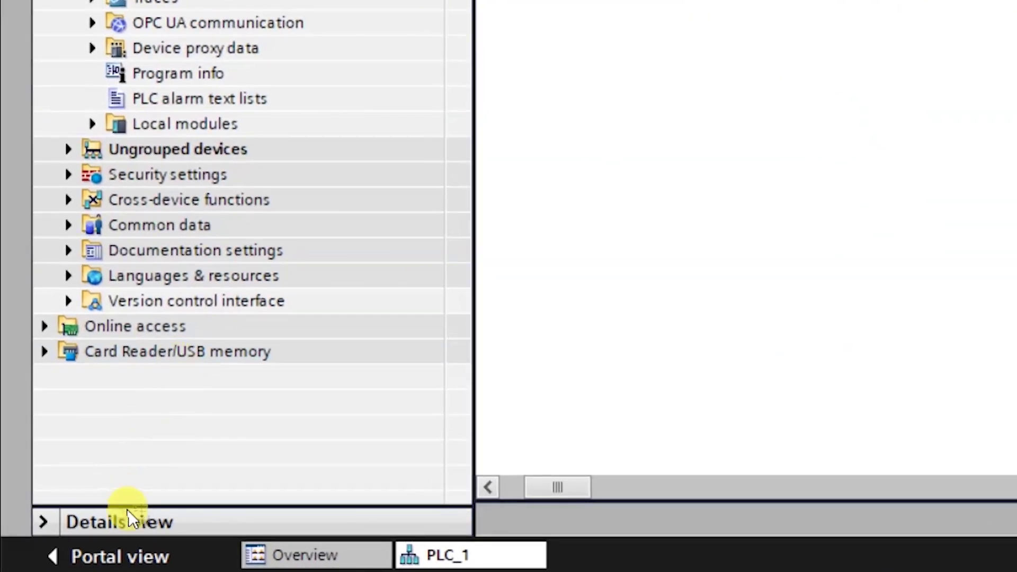
click(127, 561)
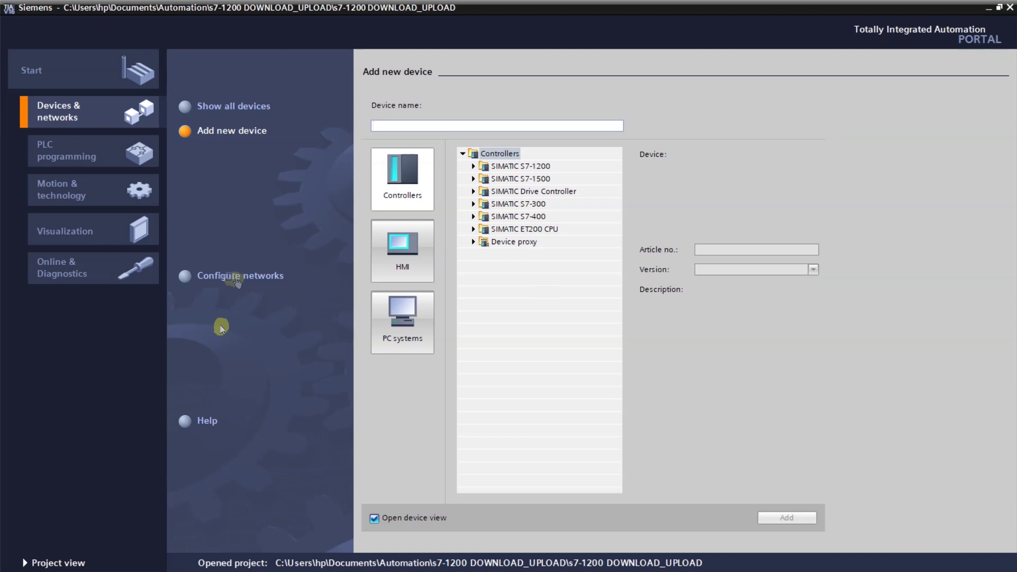
click(63, 563)
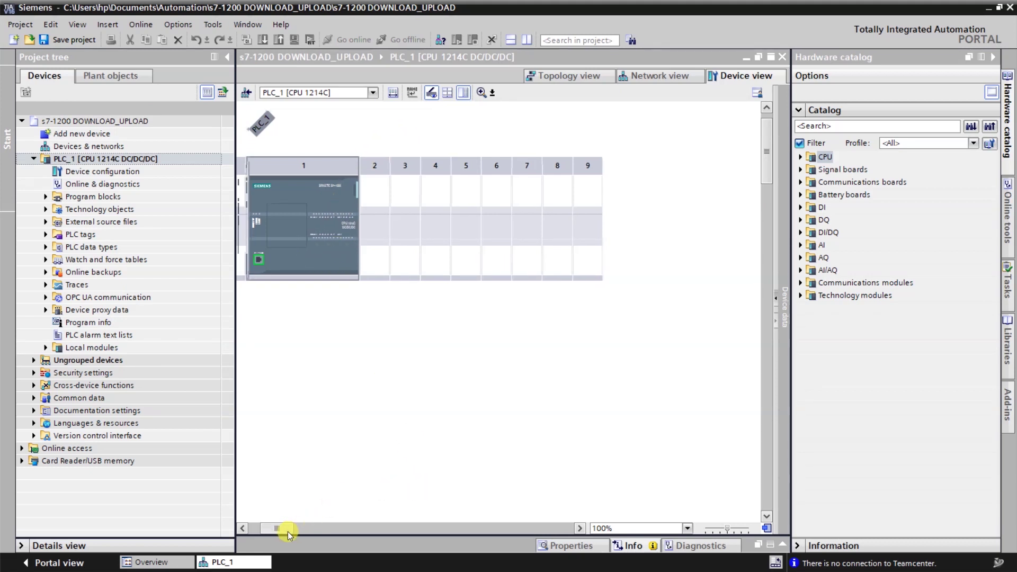
drag(284, 528, 274, 528)
click(467, 190)
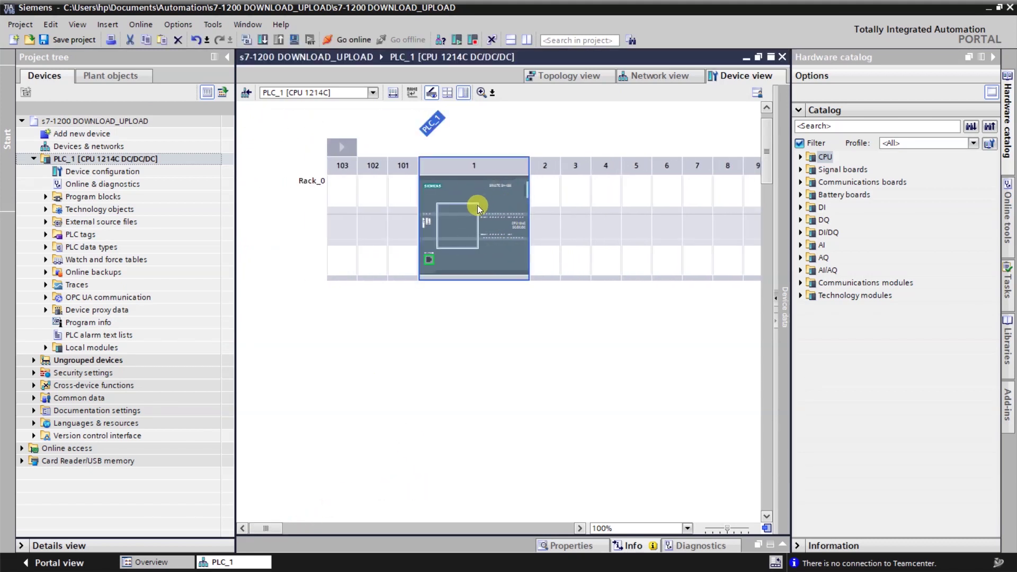
scroll(485, 192, up, 2)
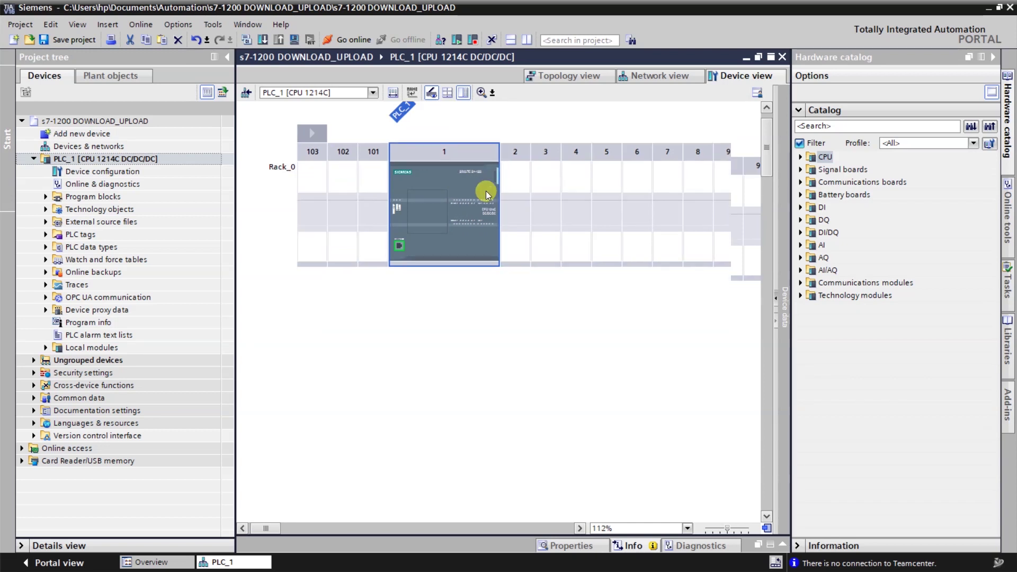
scroll(487, 195, up, 3)
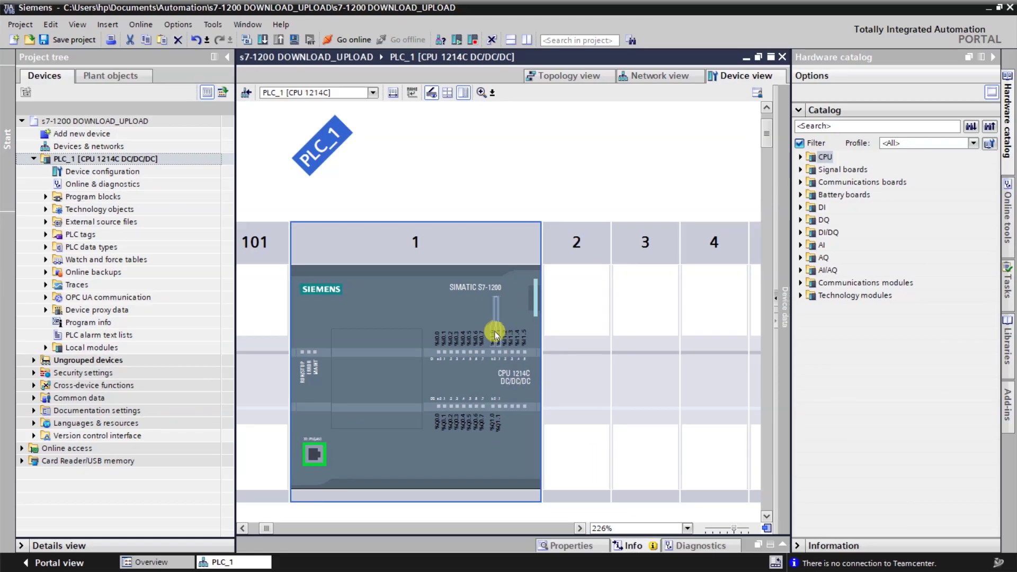
click(263, 529)
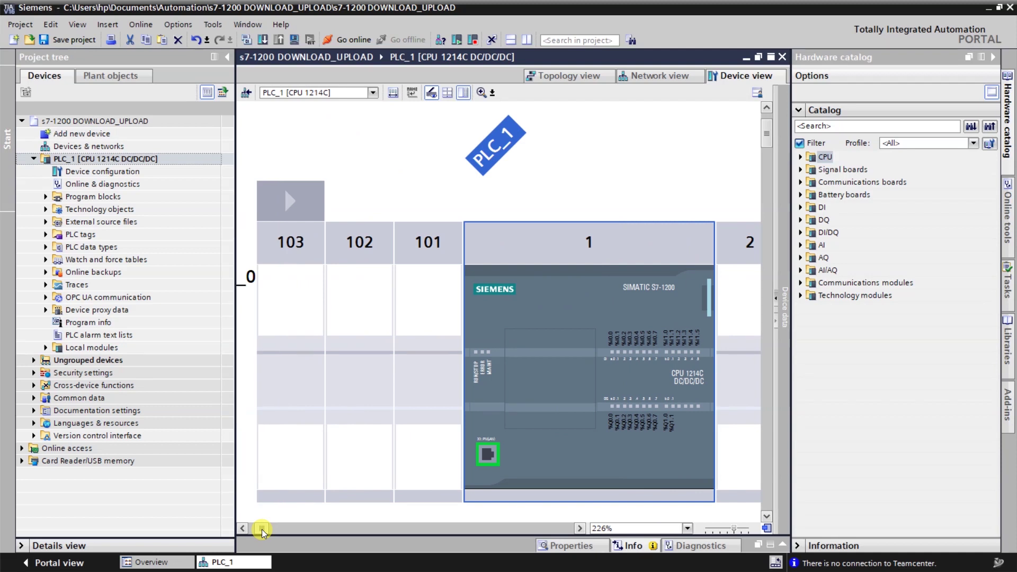
click(436, 255)
click(434, 313)
click(312, 331)
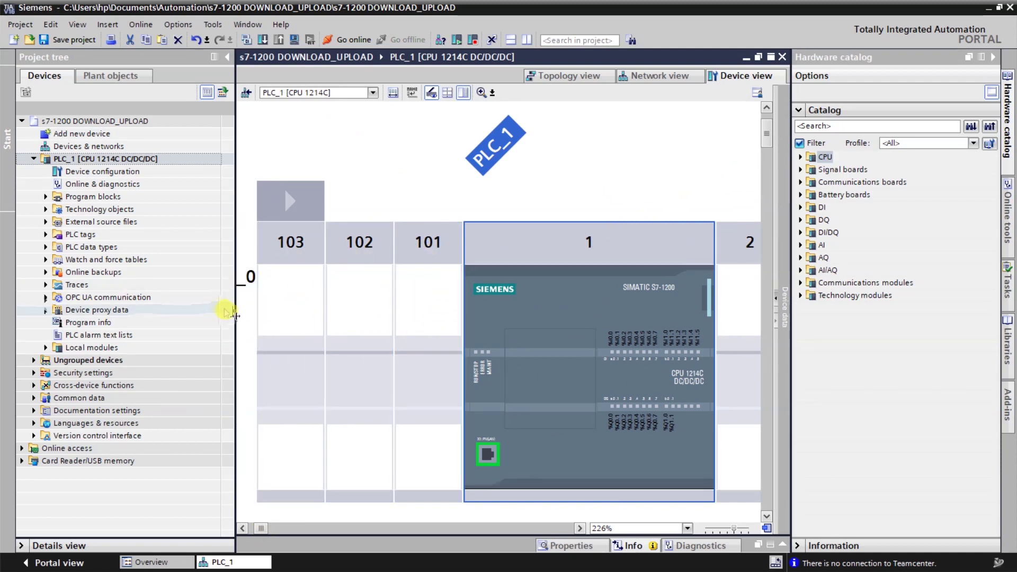
mouse_move(268, 529)
mouse_down()
mouse_move(278, 530)
mouse_move(261, 532)
mouse_up()
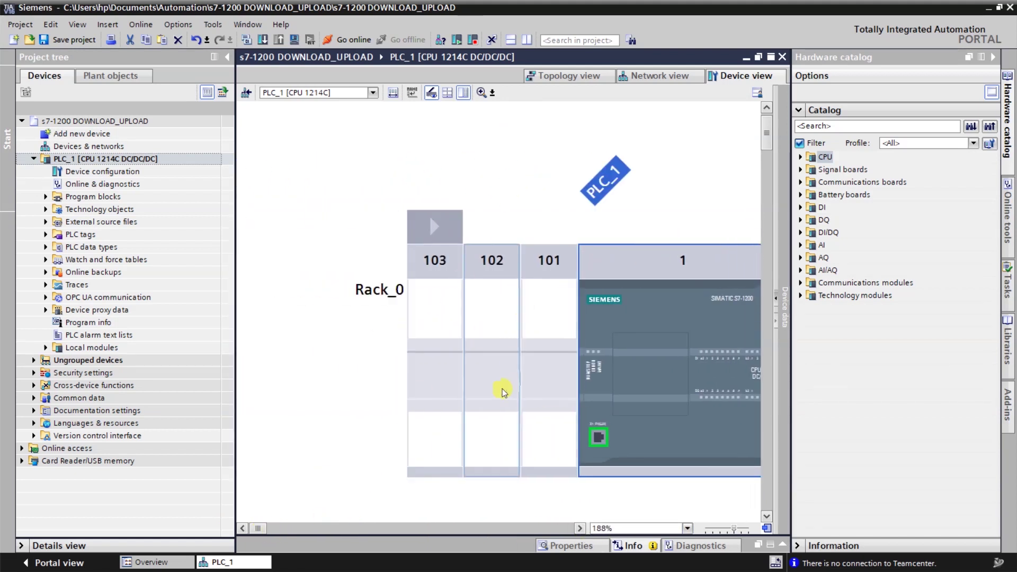
click(622, 381)
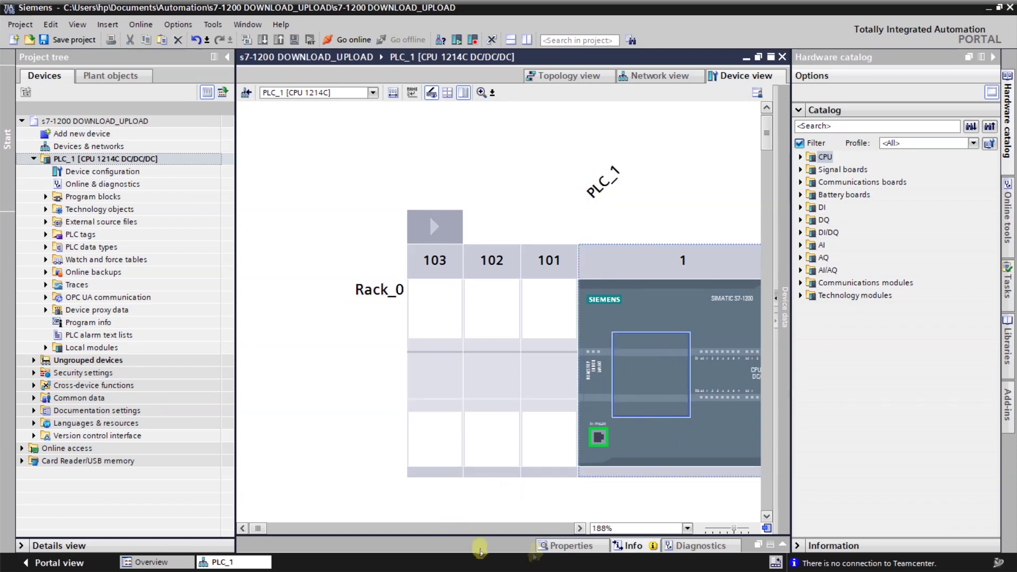
click(580, 528)
click(510, 332)
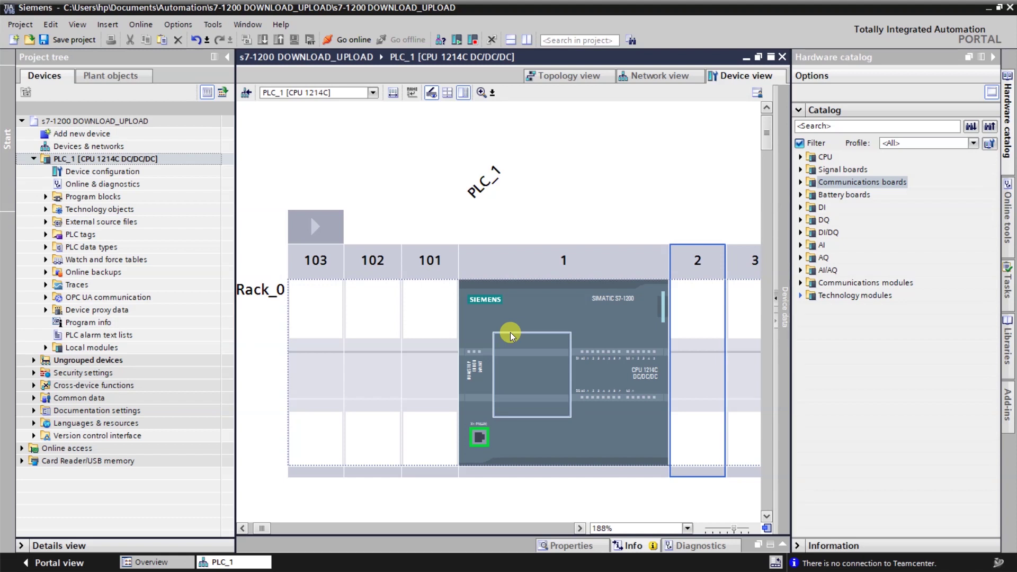
click(511, 332)
click(725, 270)
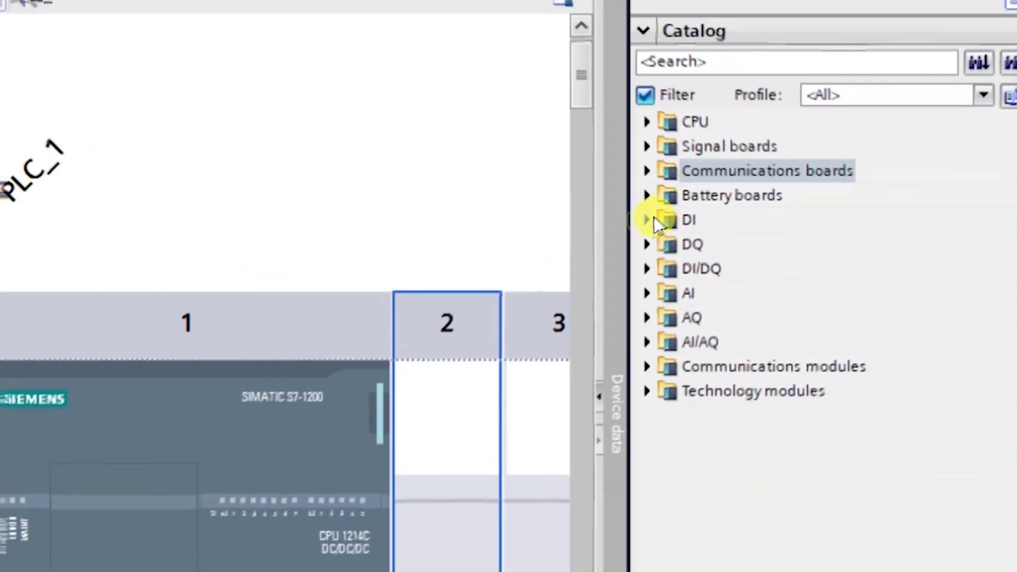
- Drag DI 8x24VDC module 6ES7 221-1BF32-0XB0 from the Hardware catalog into rack slot 2
click(801, 207)
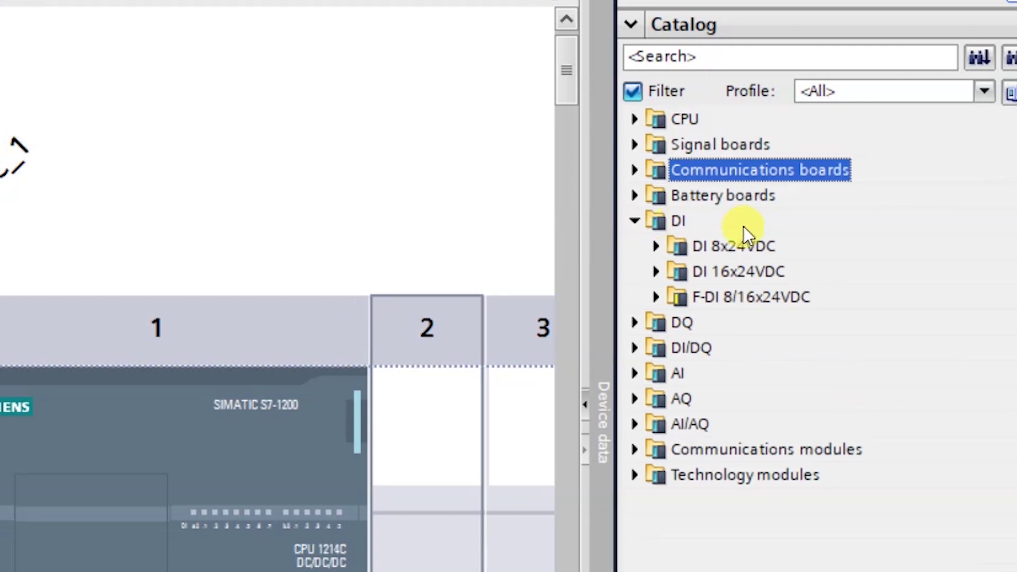
click(709, 246)
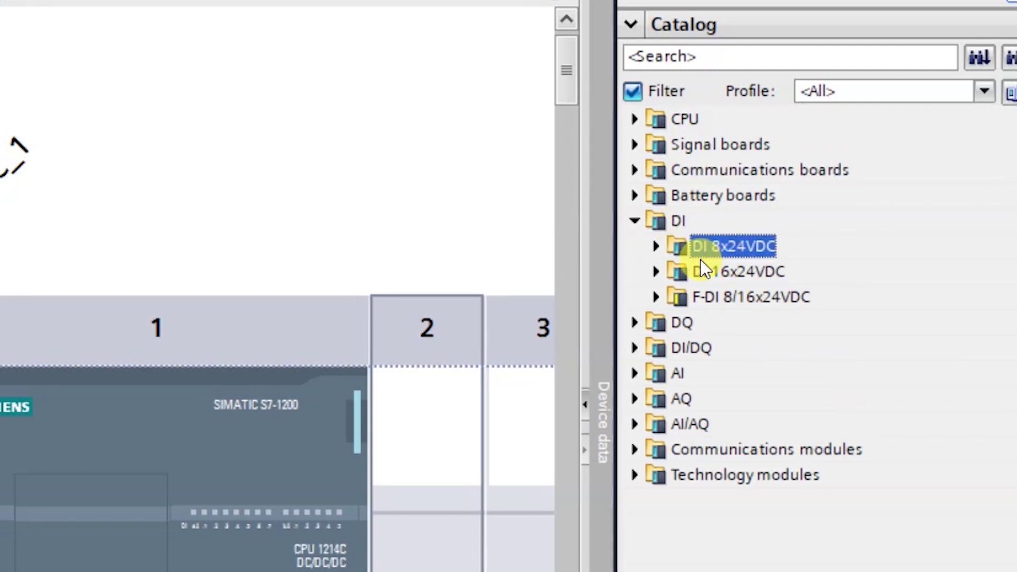
click(656, 248)
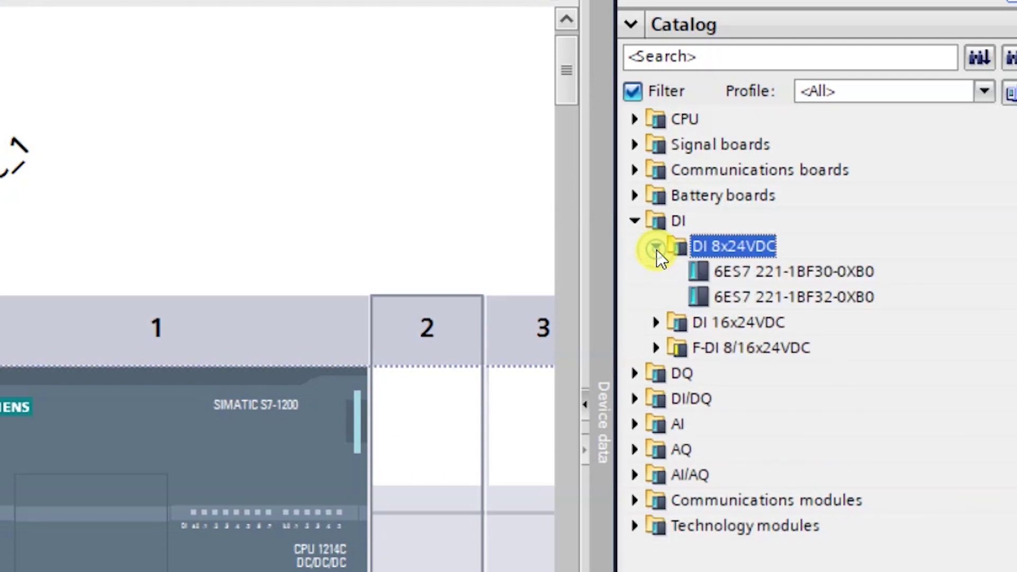
click(795, 297)
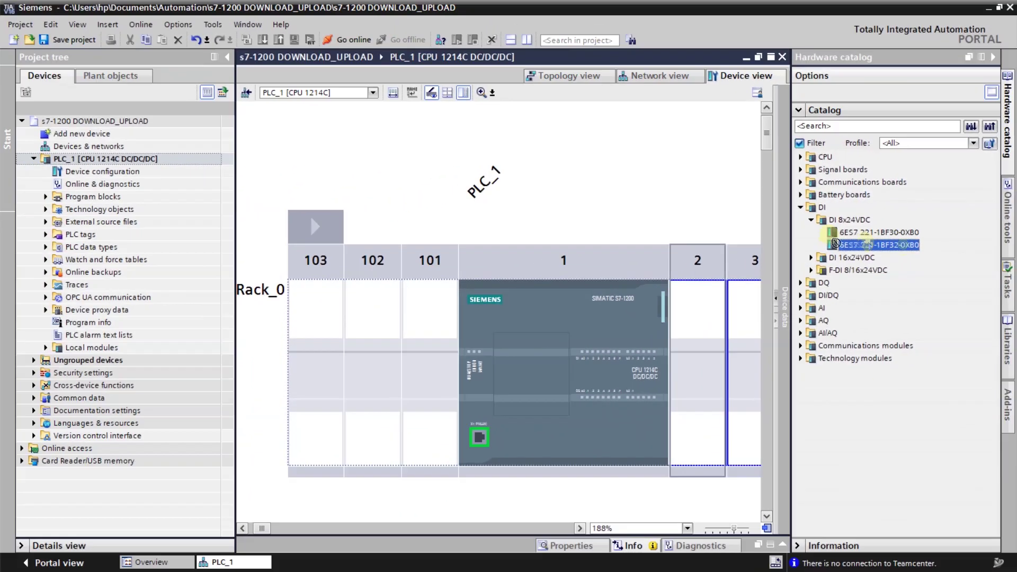
drag(835, 244, 697, 318)
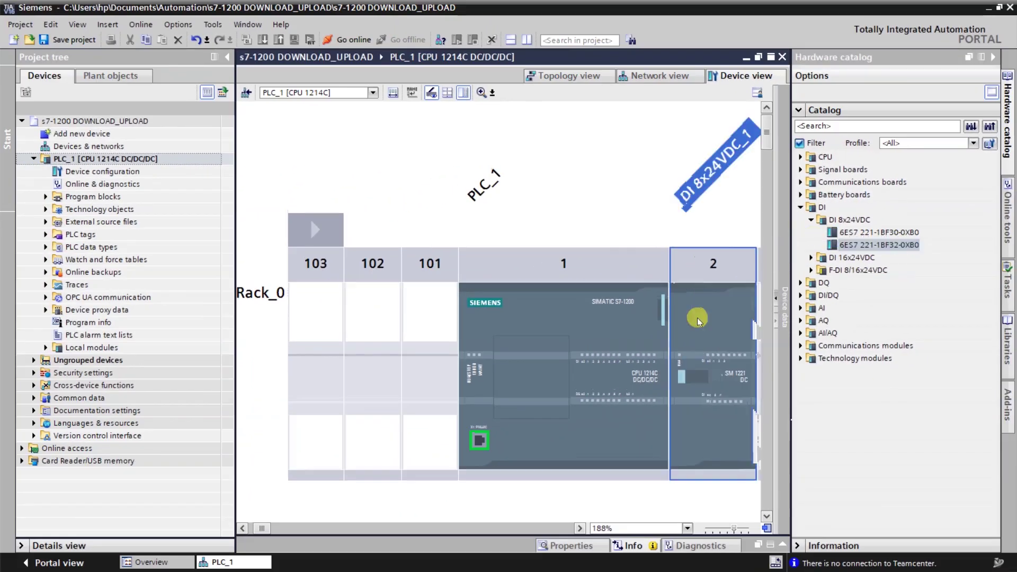
click(580, 528)
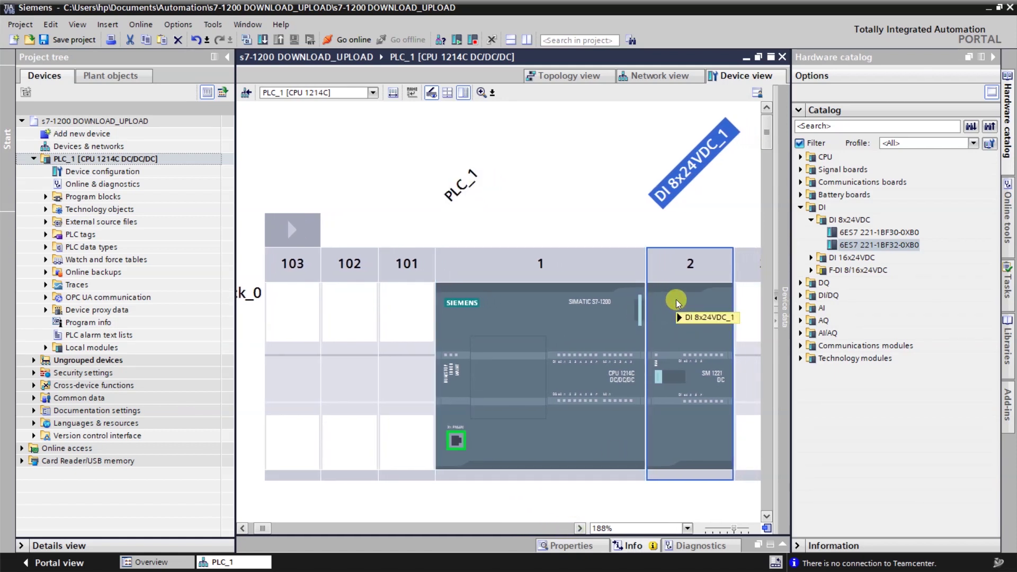
- Delete the DI module from slot 2 and display the CPU's PROFINET interface_1 properties
key(Delete)
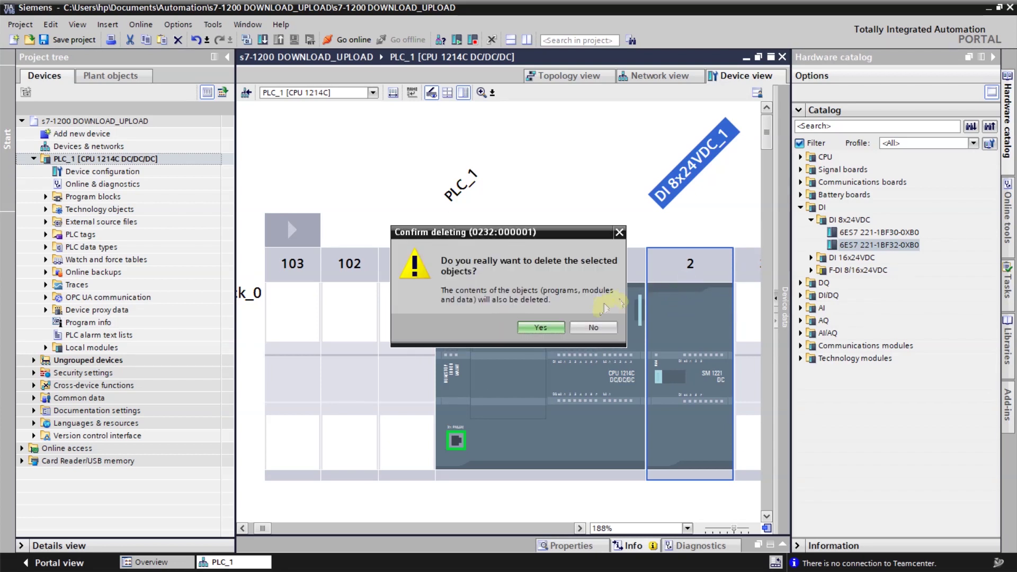
click(538, 319)
click(520, 263)
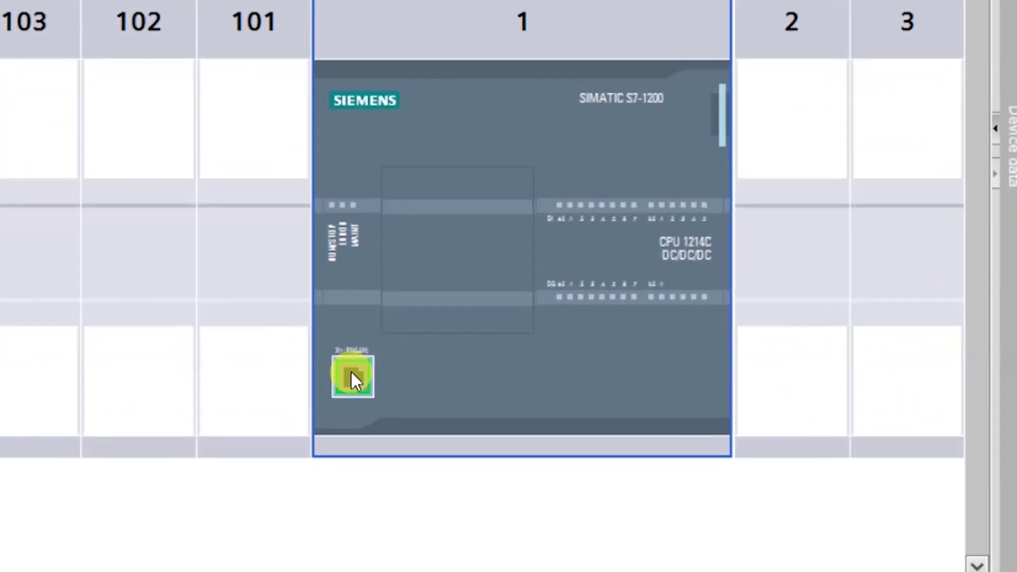
click(455, 421)
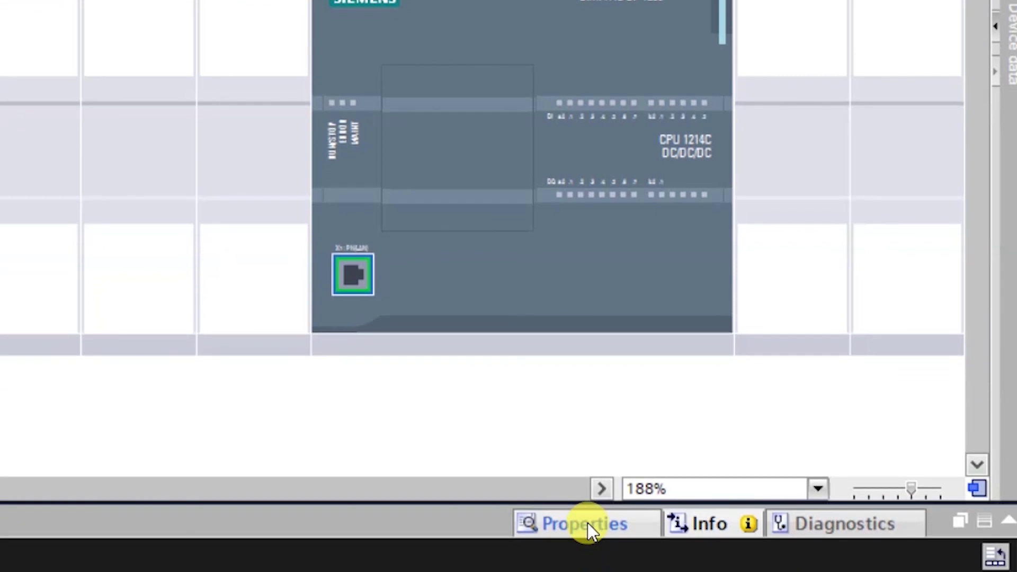
click(588, 523)
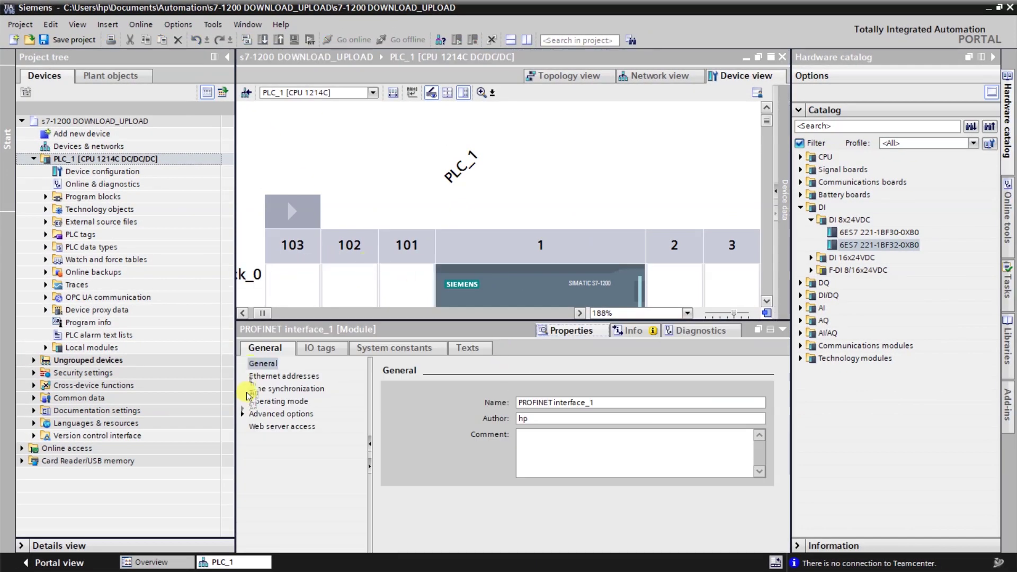
- Verify the PROFINET IP address 192.168.0.1 under Ethernet addresses, then collapse the Properties panel
click(286, 376)
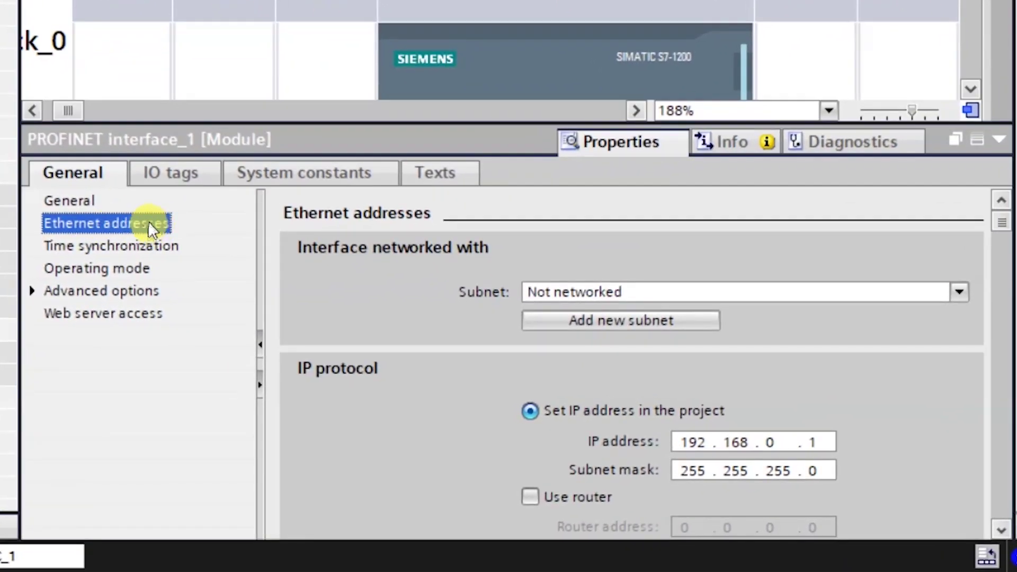
click(1001, 530)
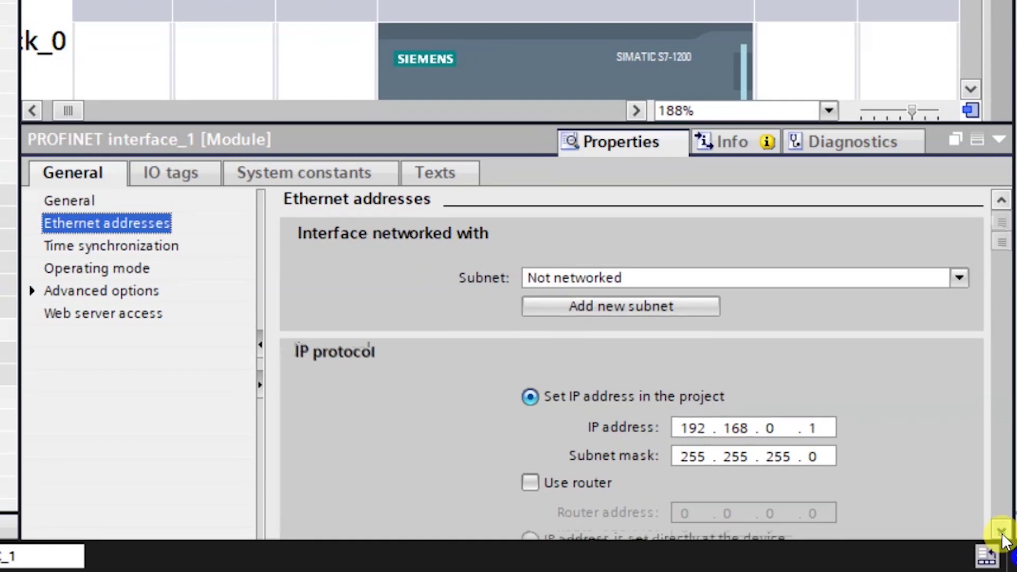
scroll(1003, 536, down, 4)
click(694, 326)
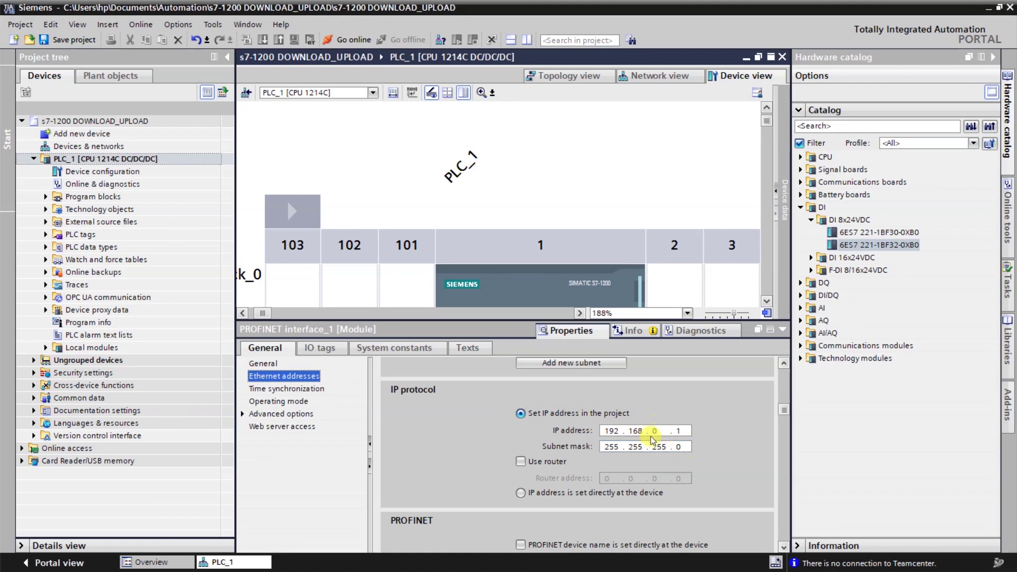
click(637, 180)
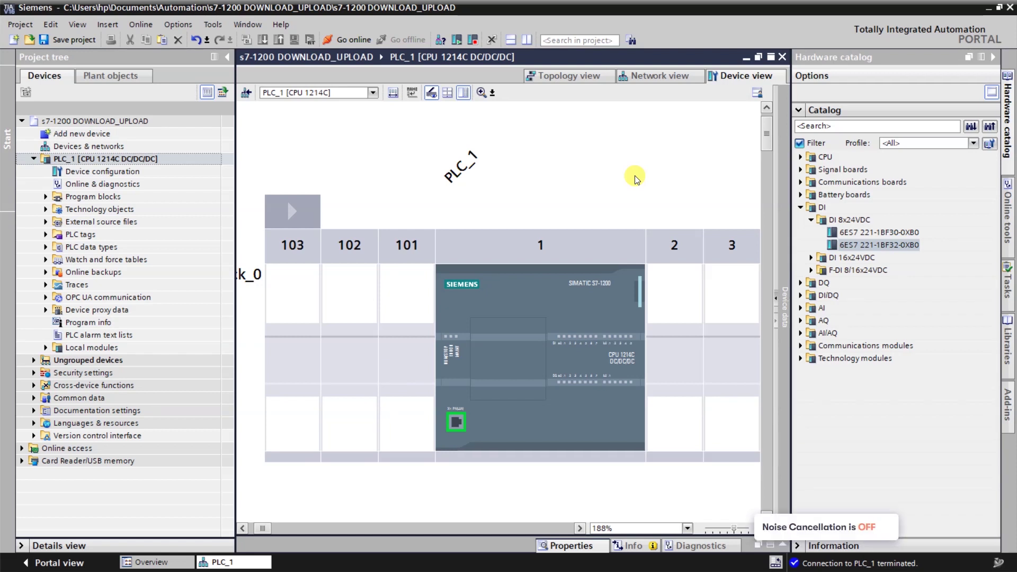
- Select PLC_1 and open Extended download to device, moving the dialog up and left
click(576, 228)
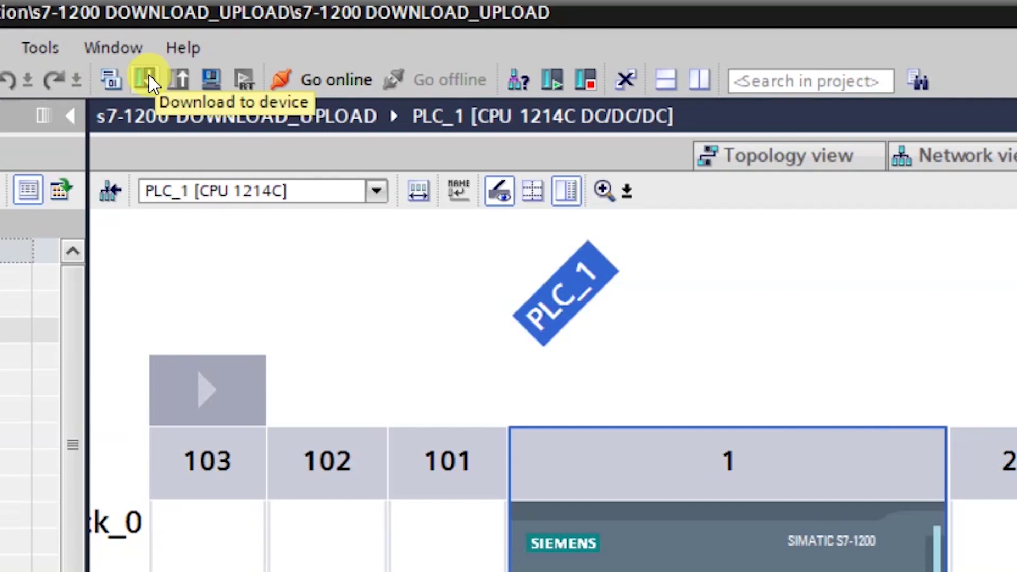
click(147, 80)
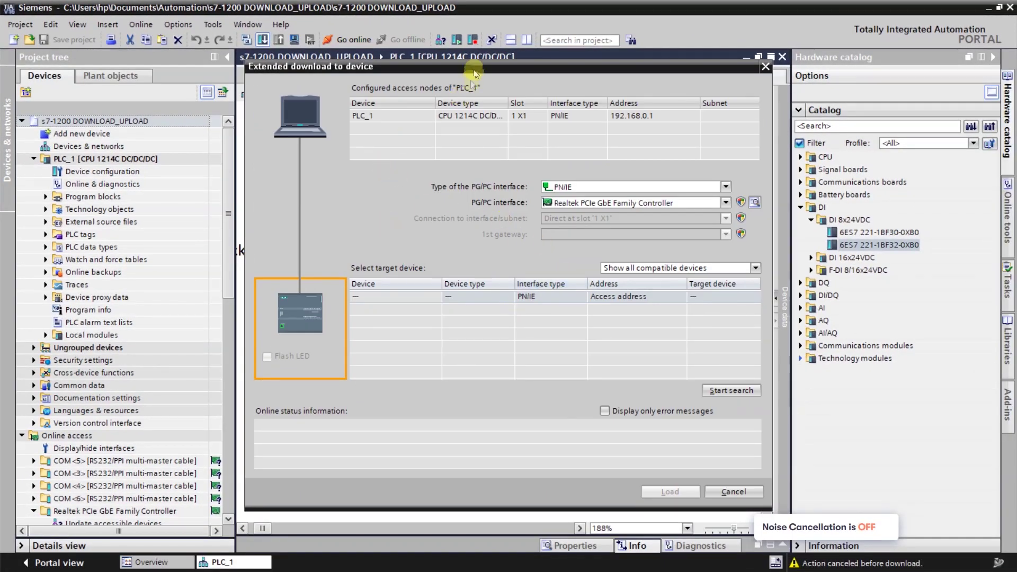
drag(476, 68, 441, 53)
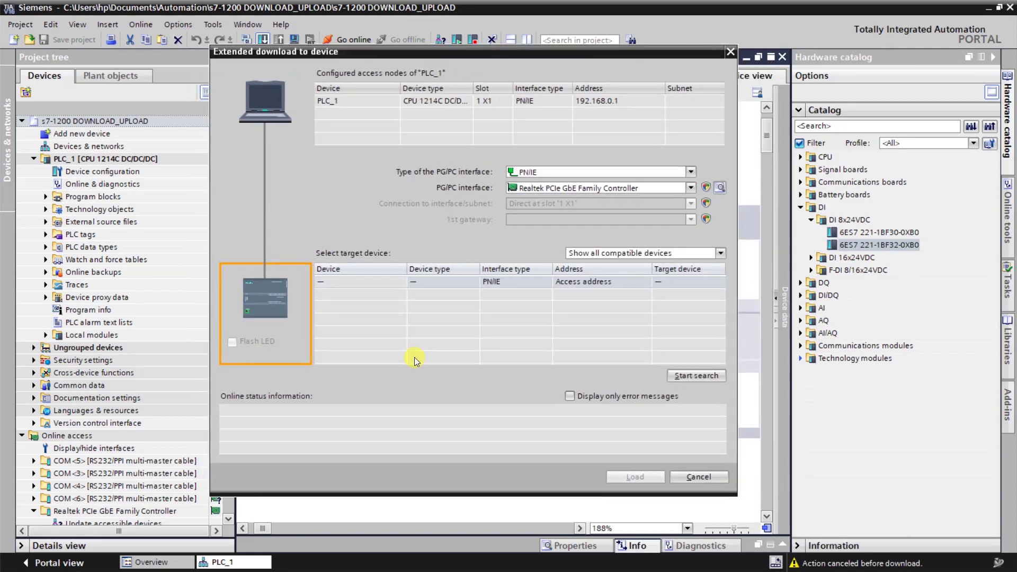